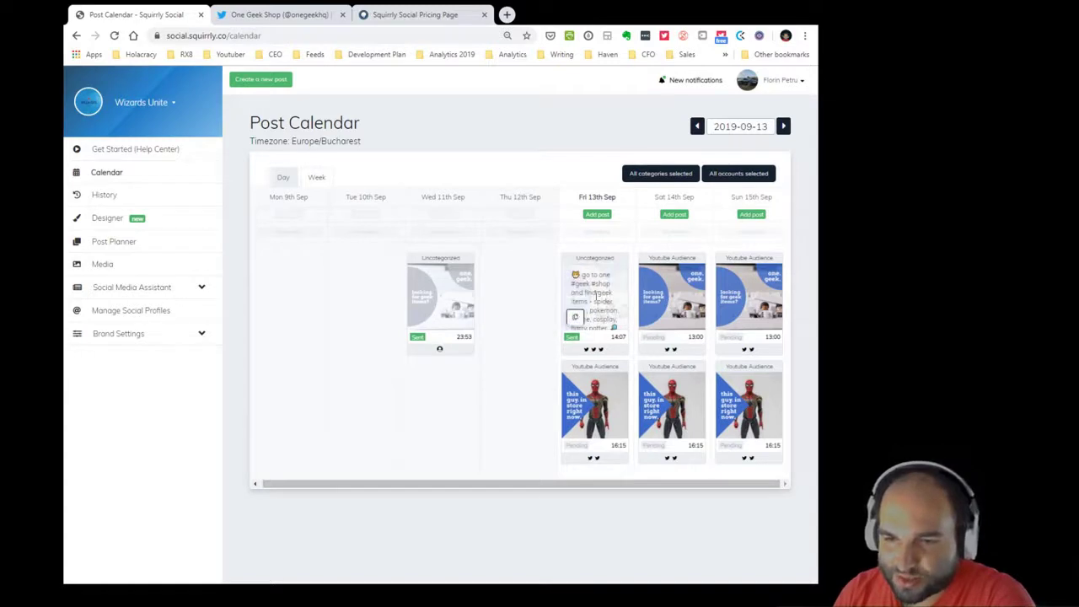
# - Open a duplicate of Friday's sent 14:07 post, compare it with the tweets on One Geek Shop's Twitter profile, and discard the duplicate
pyautogui.moveTo(590, 276); pyautogui.dragTo(618, 305)
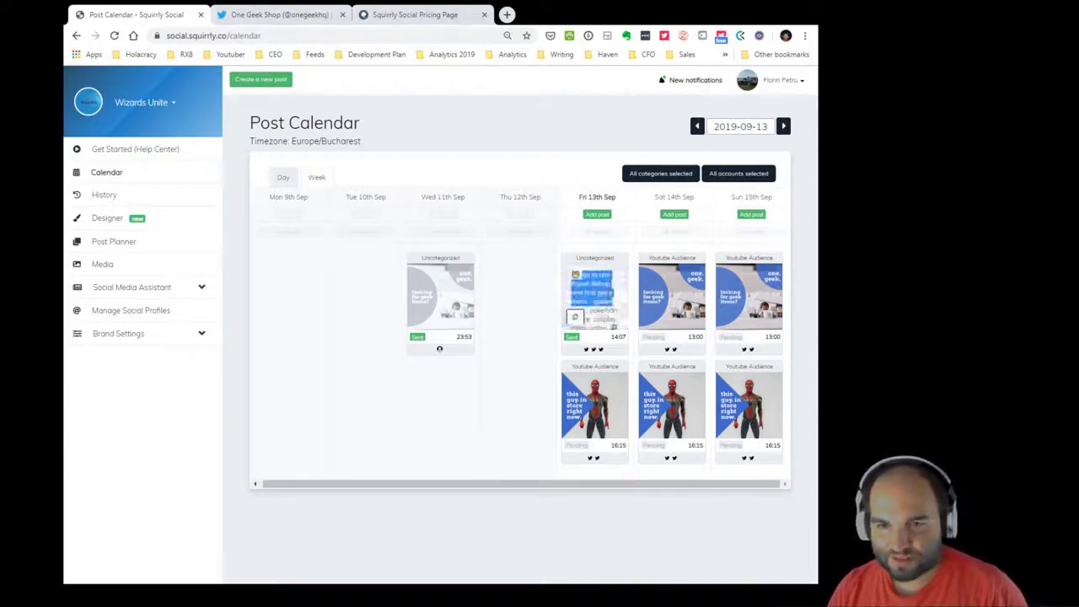
pyautogui.click(576, 318)
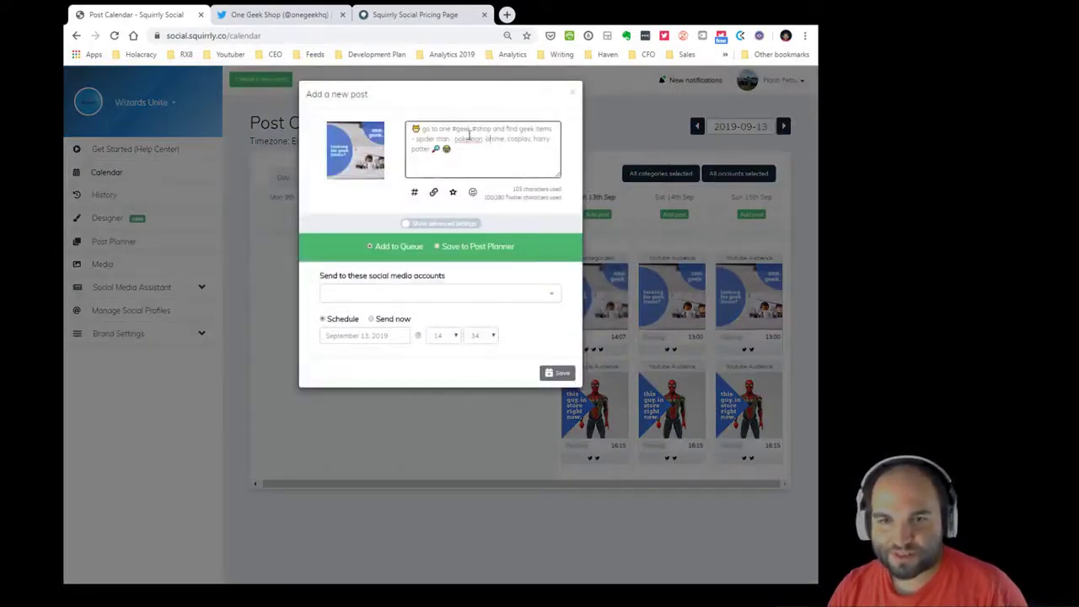
pyautogui.click(279, 14)
pyautogui.scroll(-1, 451, 445)
pyautogui.scroll(-5, 451, 445)
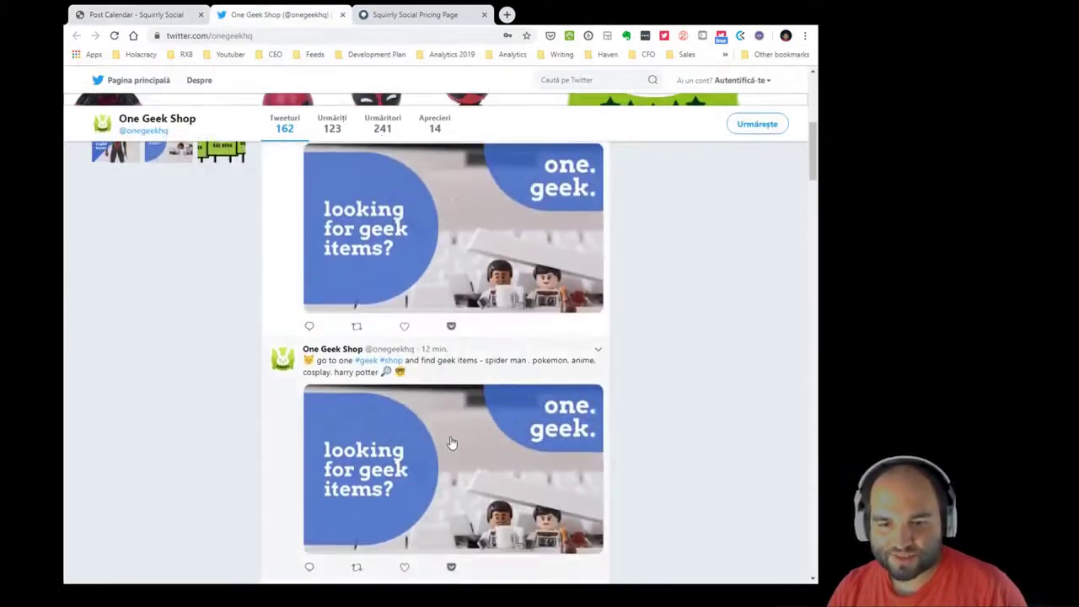
pyautogui.scroll(3, 451, 442)
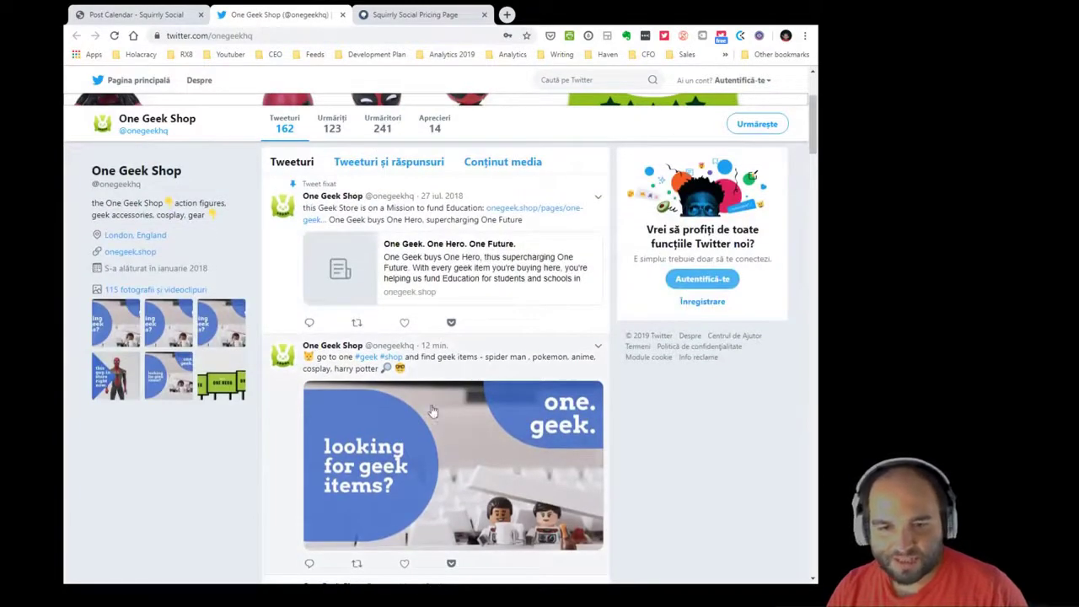
pyautogui.click(118, 18)
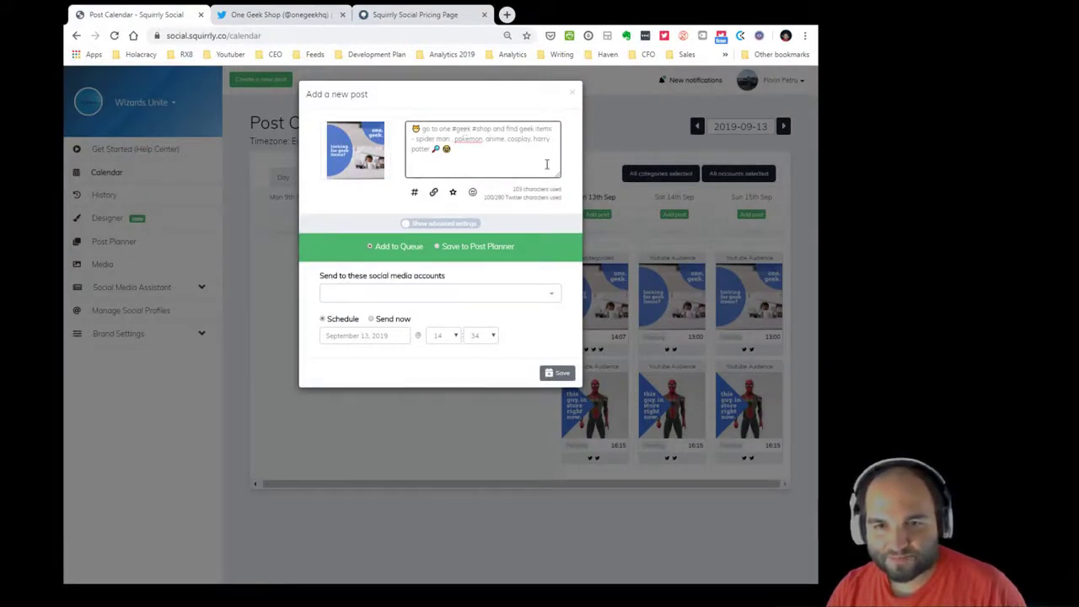
pyautogui.click(574, 95)
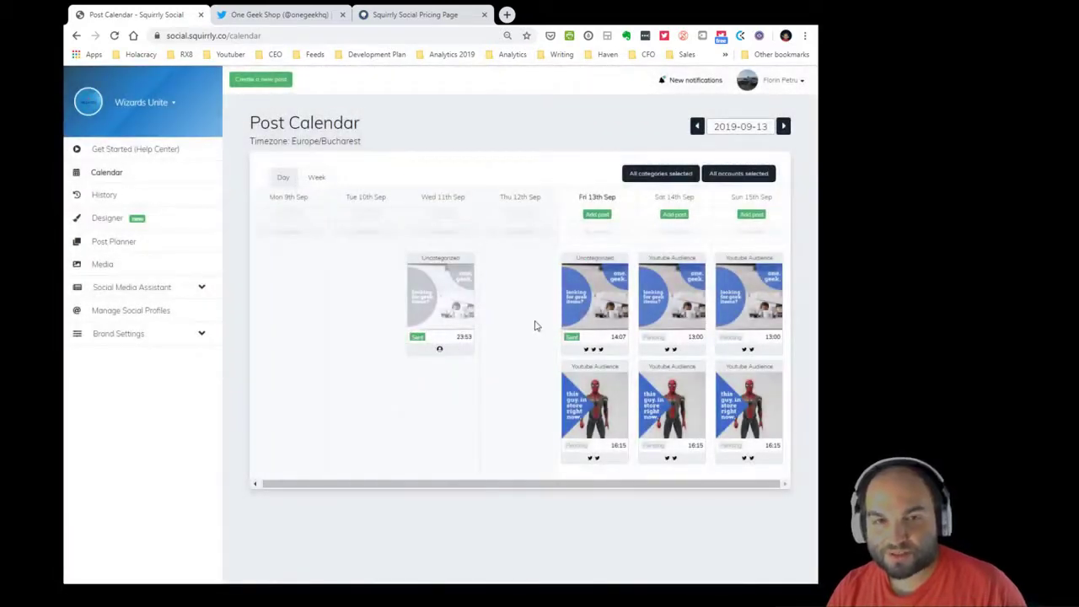
# - Expand the account list of Friday's sent 14:07 post and view its first One Geek Shop tweet on Twitter
pyautogui.doubleClick(618, 337)
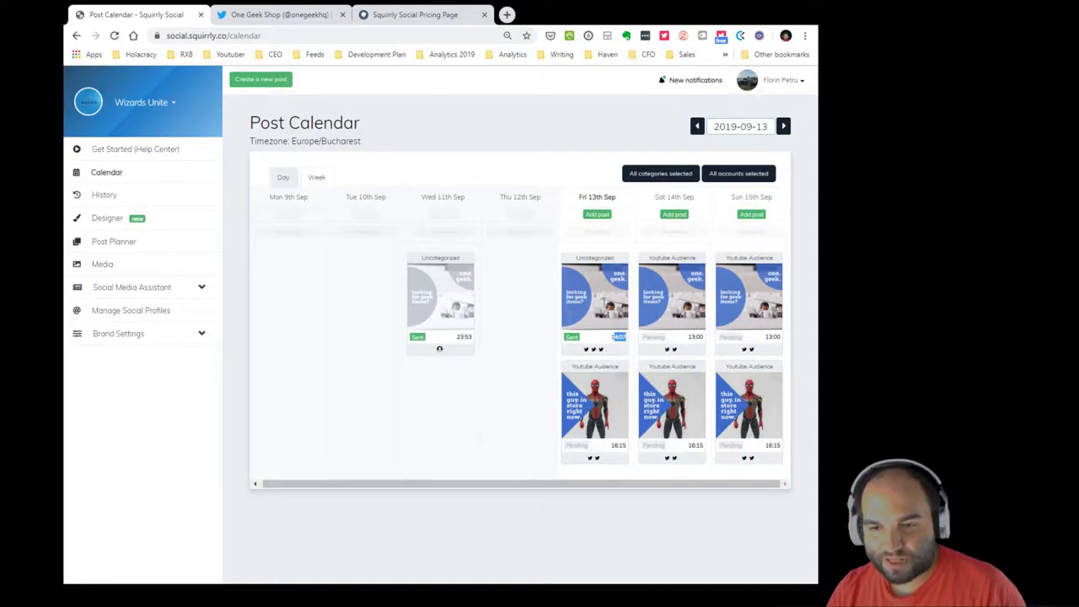
pyautogui.click(594, 348)
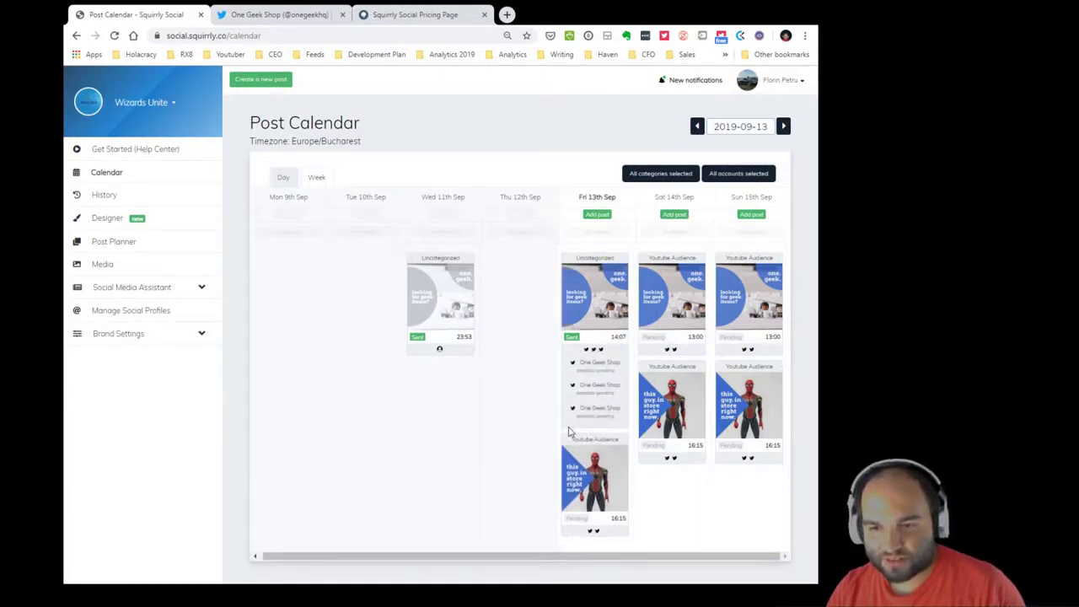
pyautogui.click(600, 363)
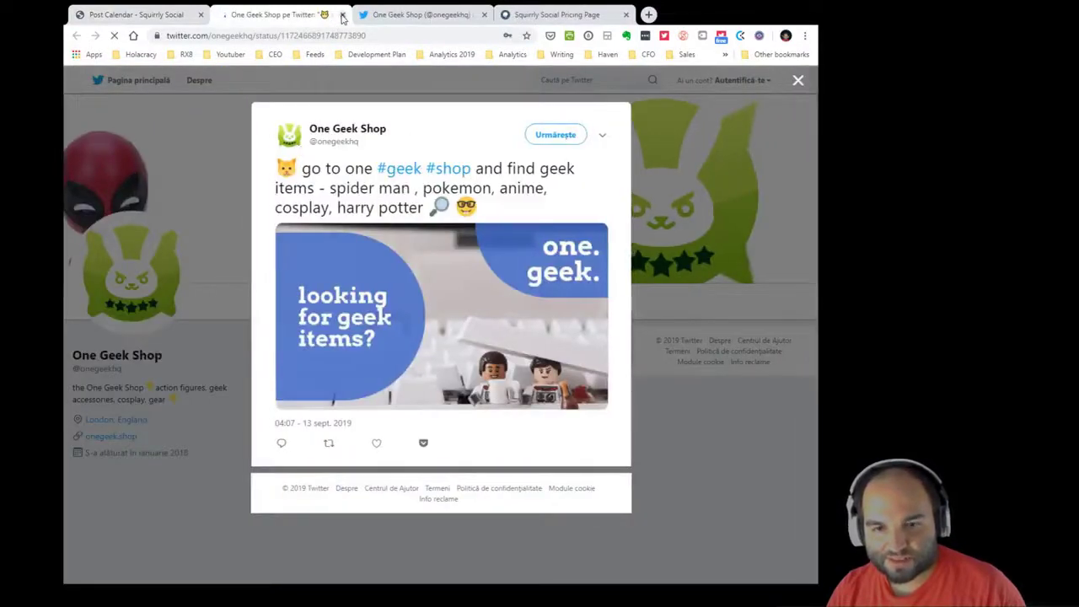
pyautogui.click(160, 16)
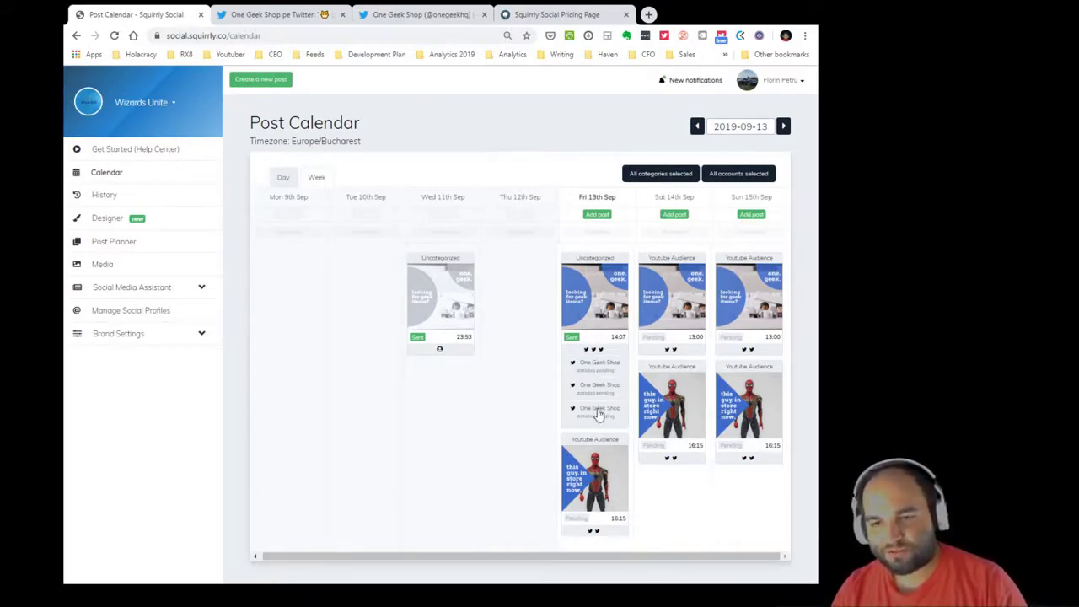
pyautogui.moveTo(592, 311)
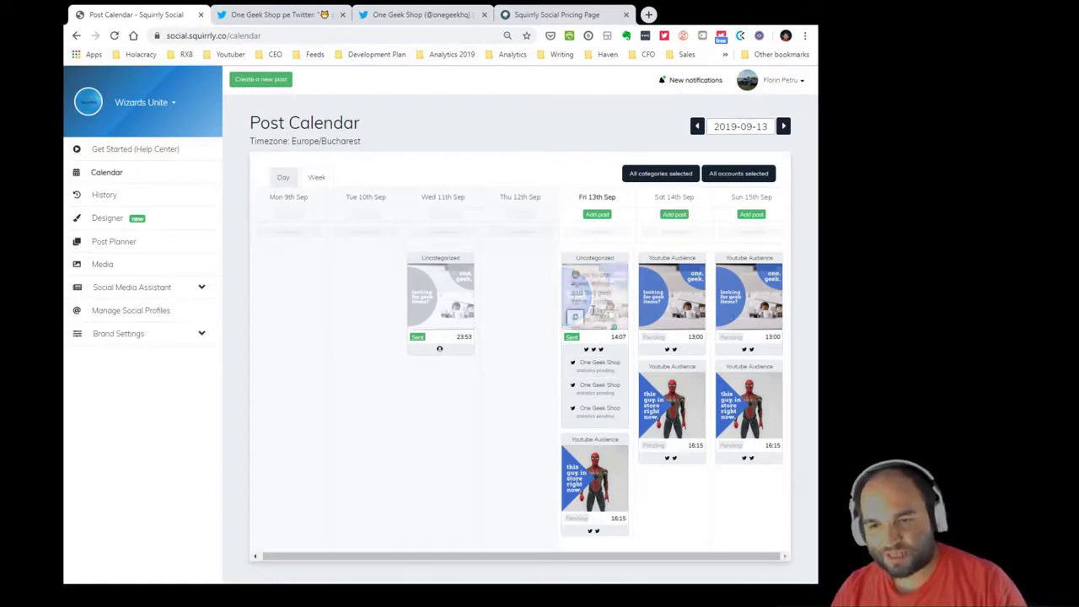
pyautogui.click(598, 351)
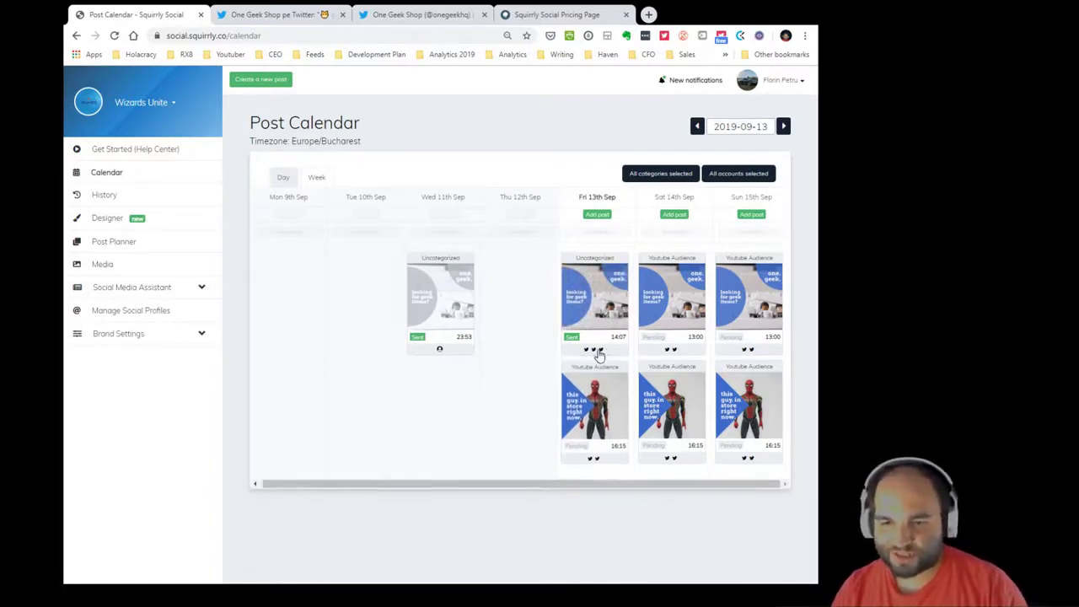
# - Review the message of Friday's pending 16:15 post without saving changes, and expand its list of target accounts
pyautogui.moveTo(602, 405)
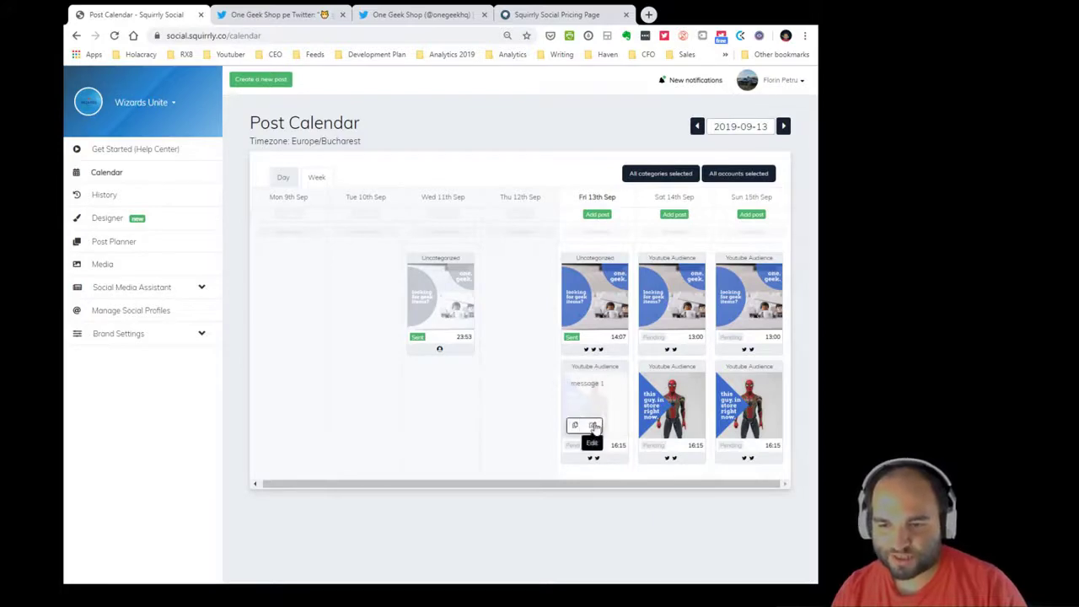
pyautogui.click(593, 426)
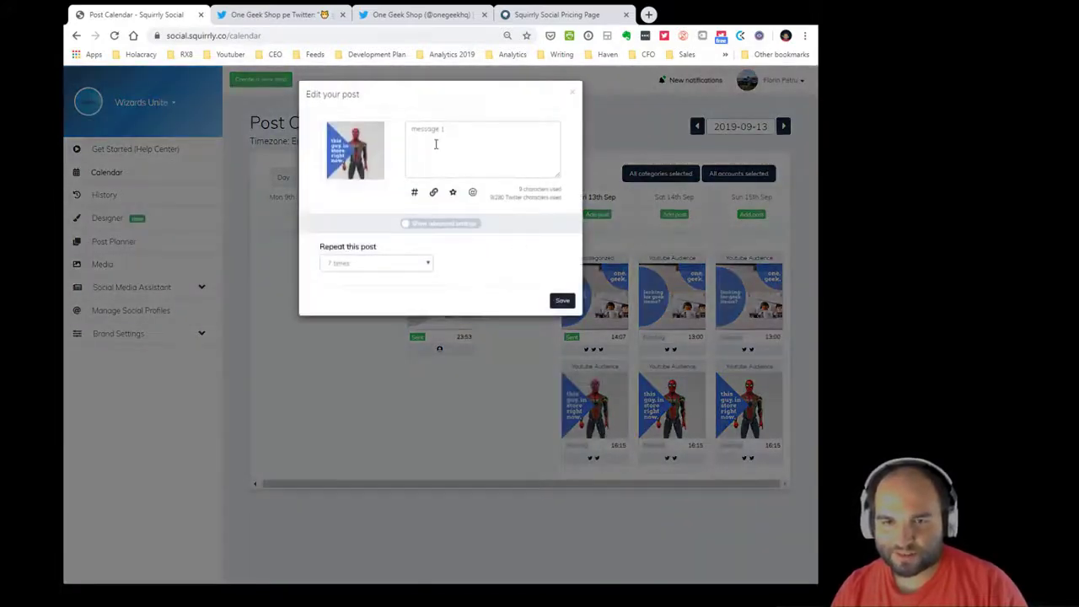
pyautogui.click(574, 91)
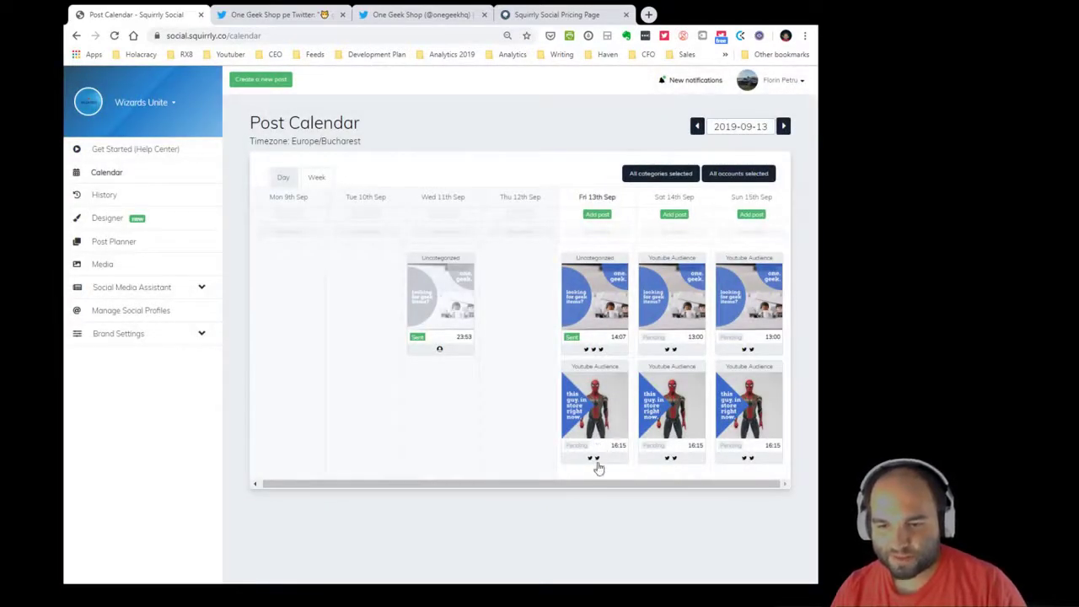
pyautogui.click(595, 462)
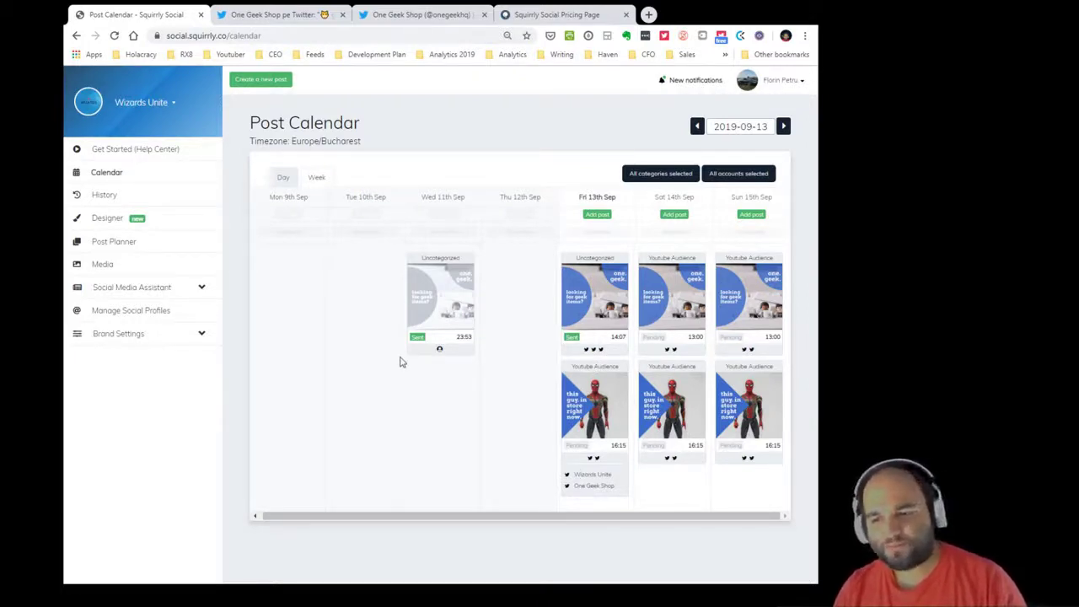
pyautogui.moveTo(596, 413)
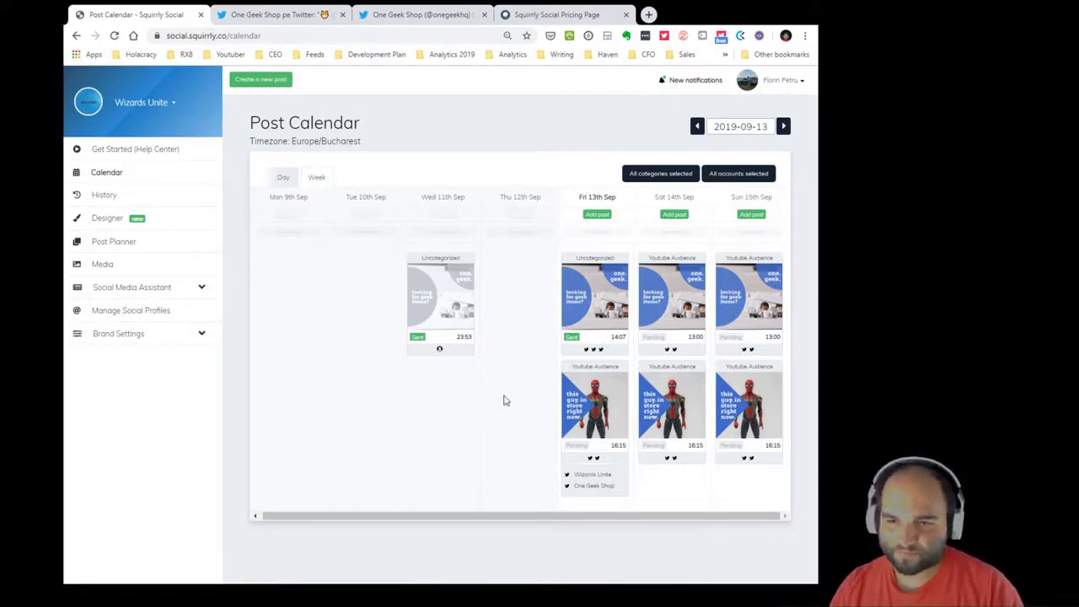
# - Check the message and repeat setting of Saturday's 13:00 post in its editor, leaving without saving
pyautogui.moveTo(662, 298)
pyautogui.click(669, 317)
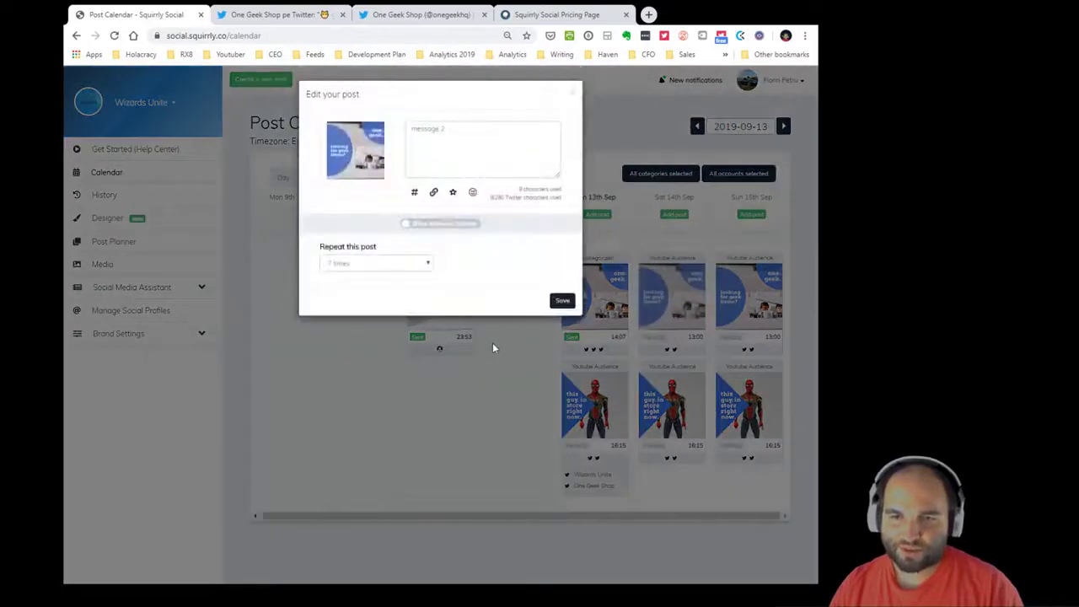
pyautogui.moveTo(420, 129); pyautogui.dragTo(571, 106)
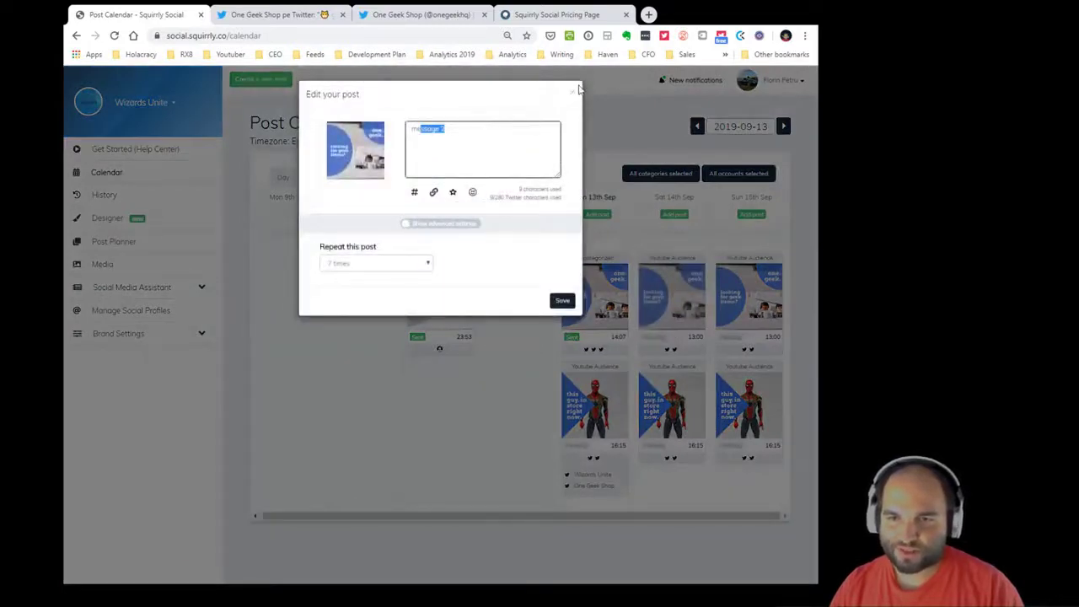
pyautogui.click(573, 94)
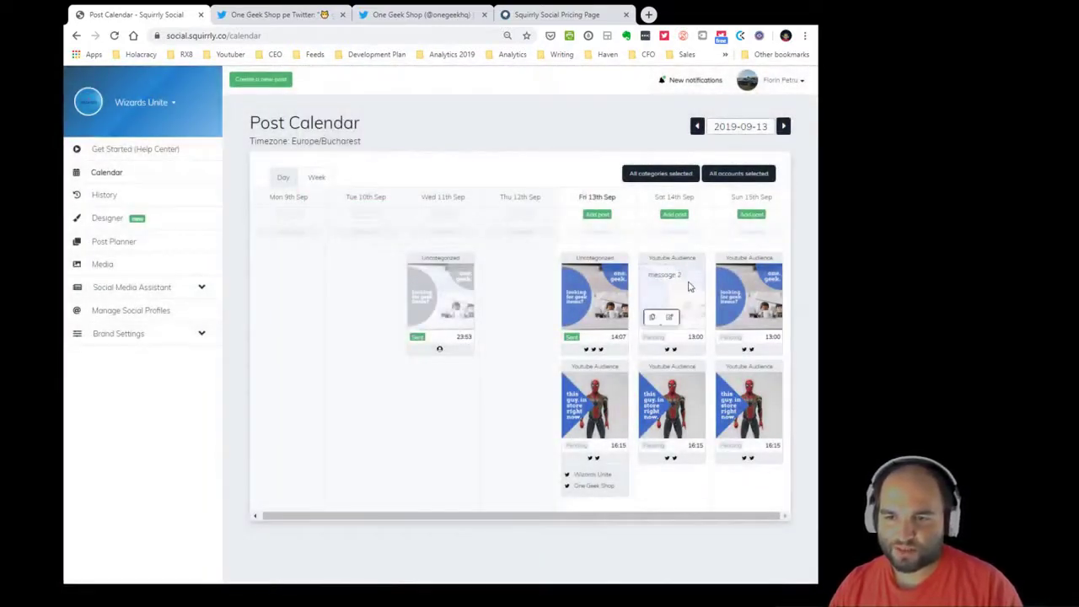
# - Check the message and repeat setting of Saturday's 16:15 post in its editor, leaving without saving
pyautogui.moveTo(689, 391)
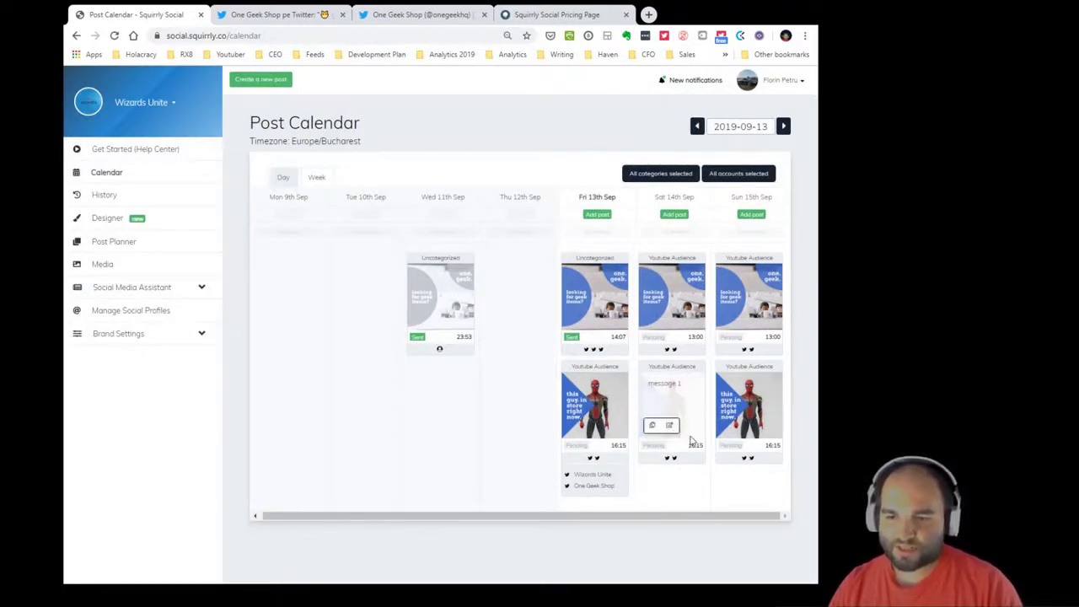
pyautogui.moveTo(689, 445); pyautogui.dragTo(715, 453)
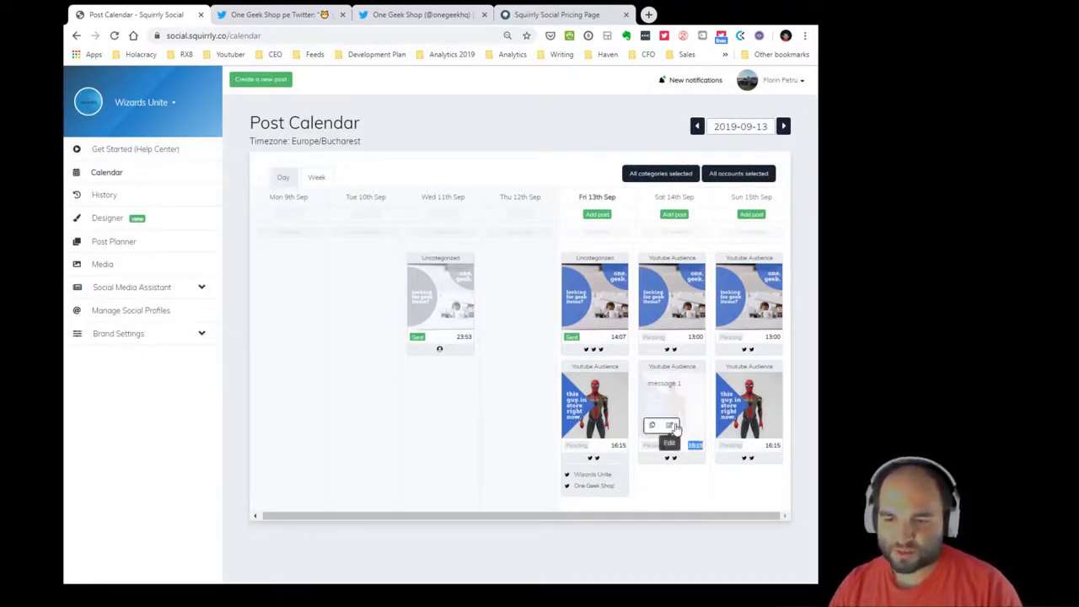
pyautogui.click(670, 413)
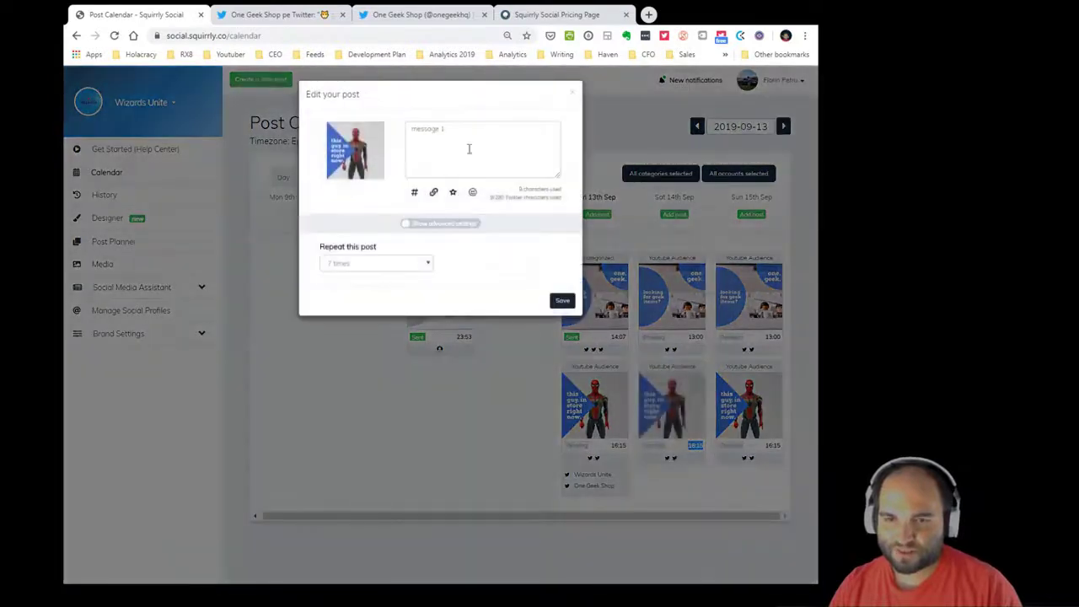
pyautogui.click(571, 93)
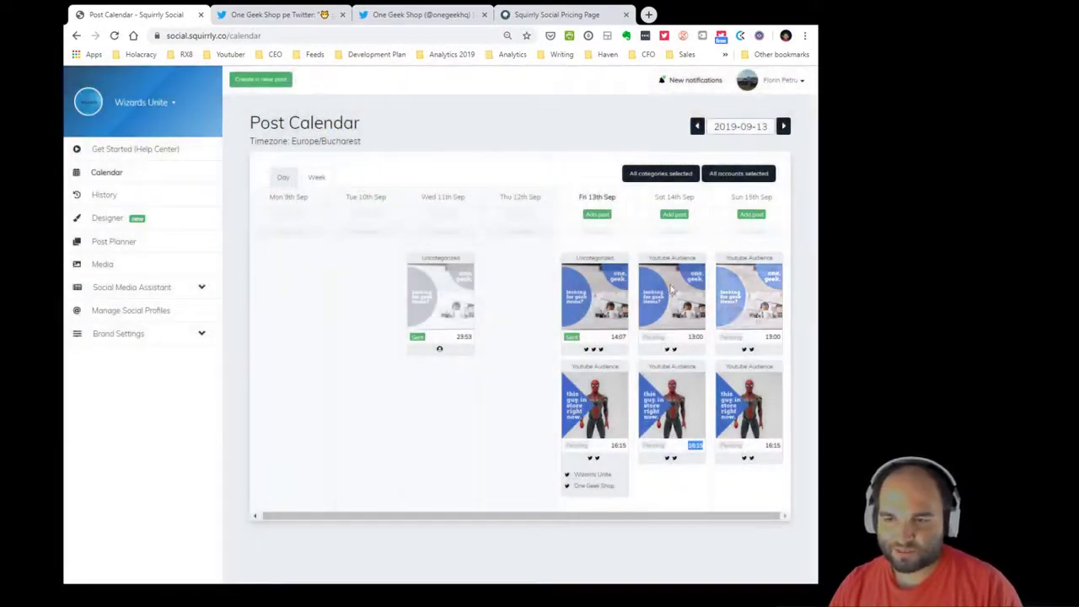
# - Look through the scheduled posts for the week of September 16, return to the previous week, and reload the calendar
pyautogui.click(783, 127)
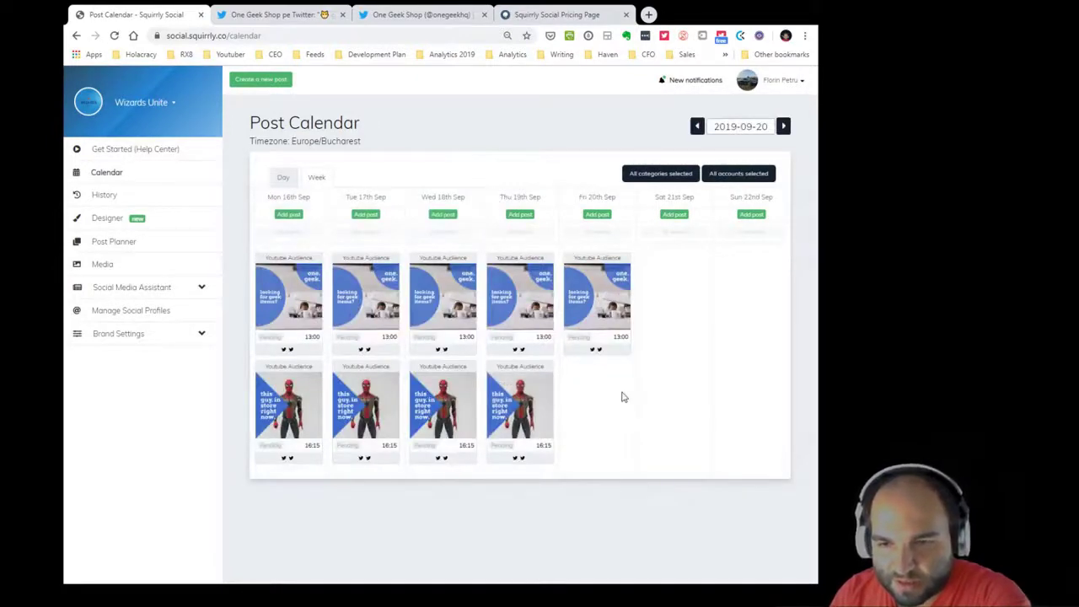
pyautogui.moveTo(600, 293)
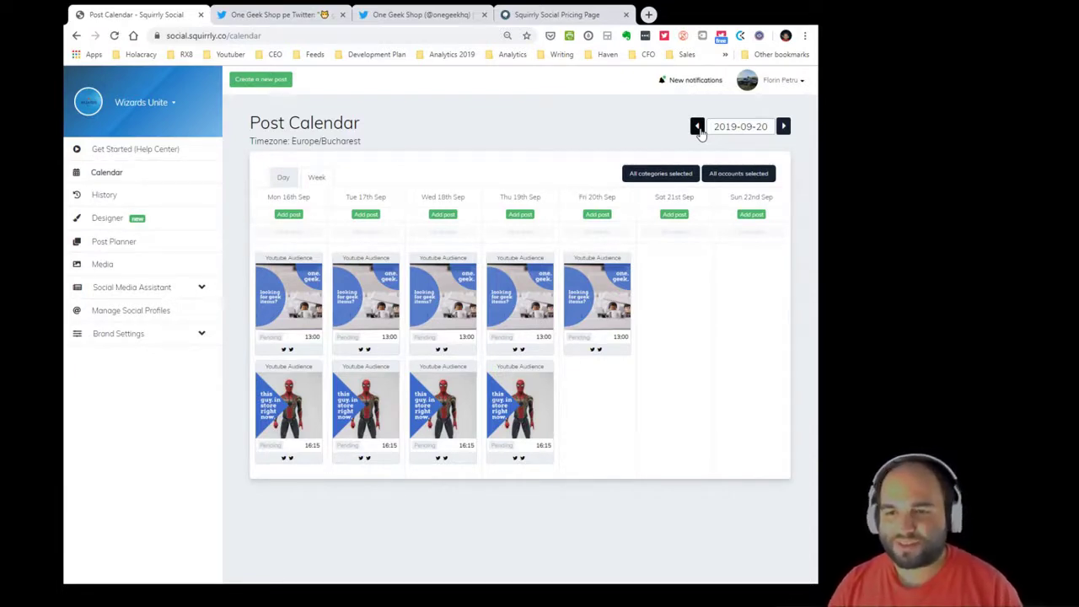
pyautogui.click(697, 126)
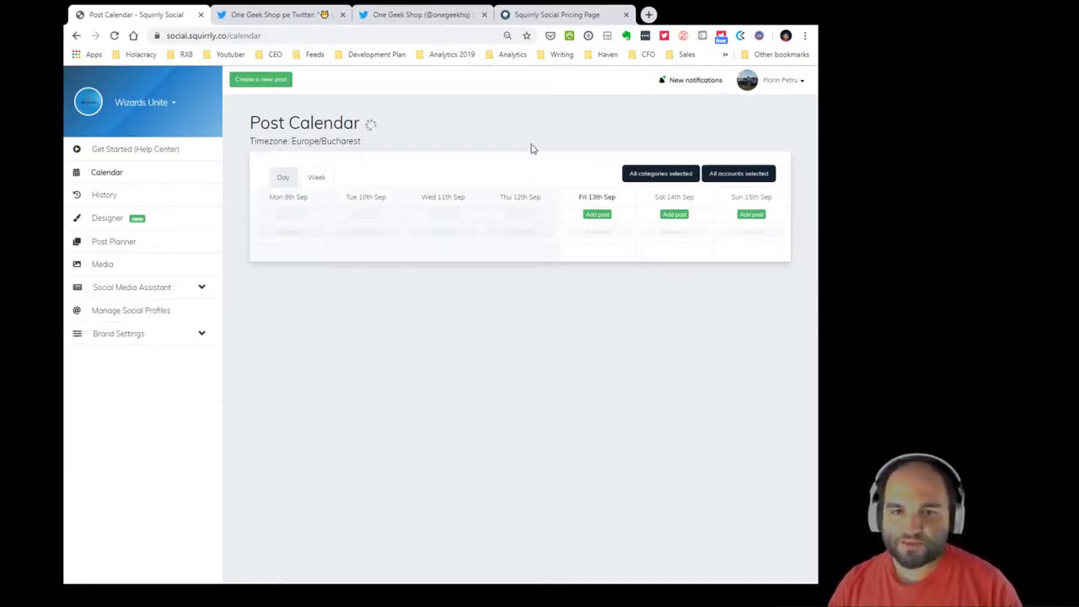
pyautogui.click(113, 35)
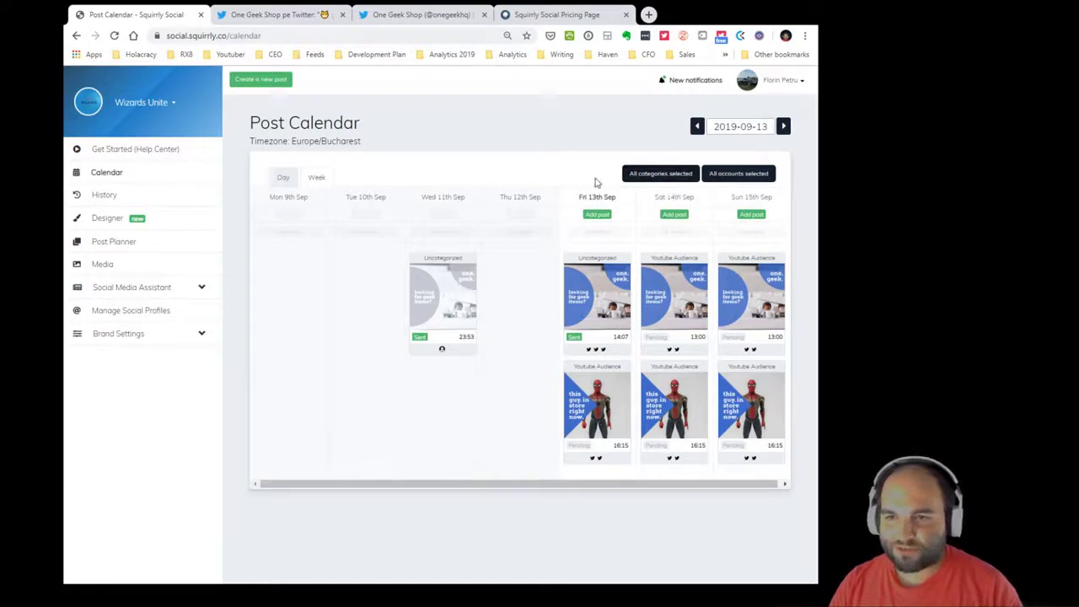
# - Filter the post calendar to show only the Youtube Audience category
pyautogui.click(649, 176)
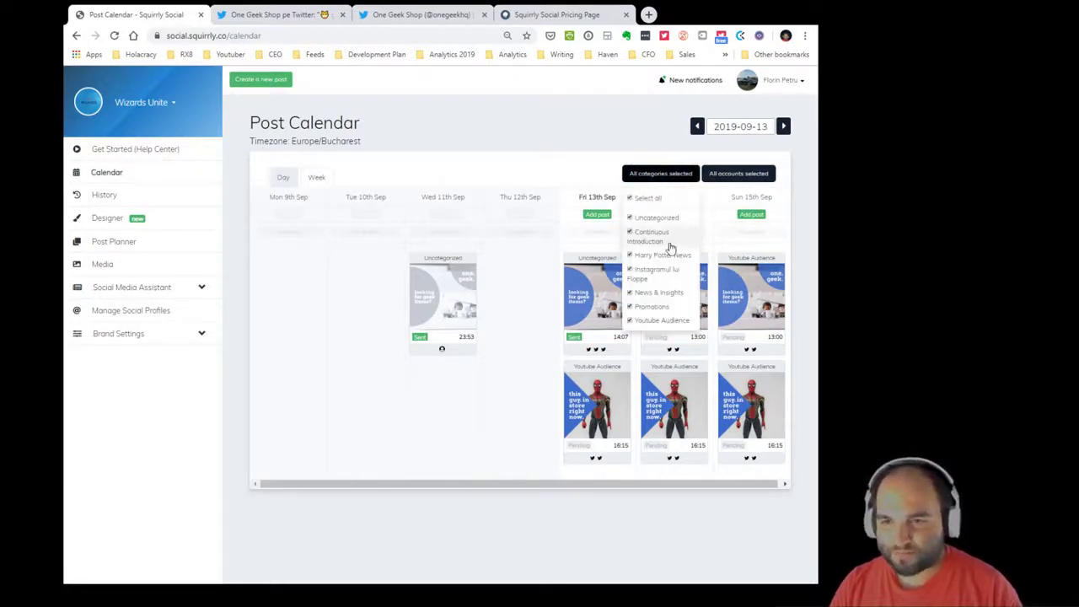
pyautogui.click(630, 199)
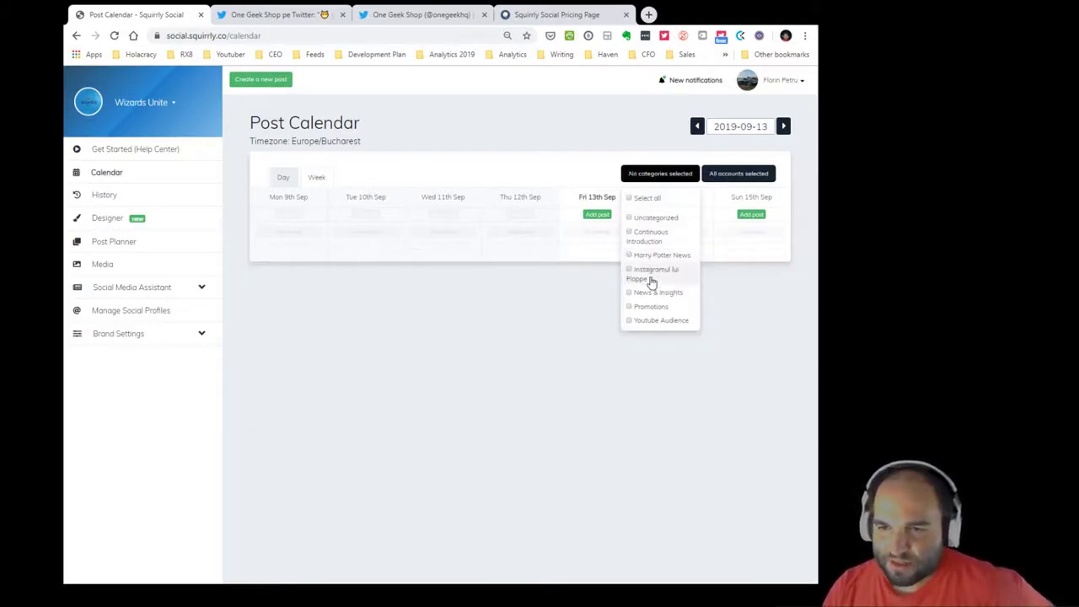
pyautogui.click(630, 320)
pyautogui.click(530, 364)
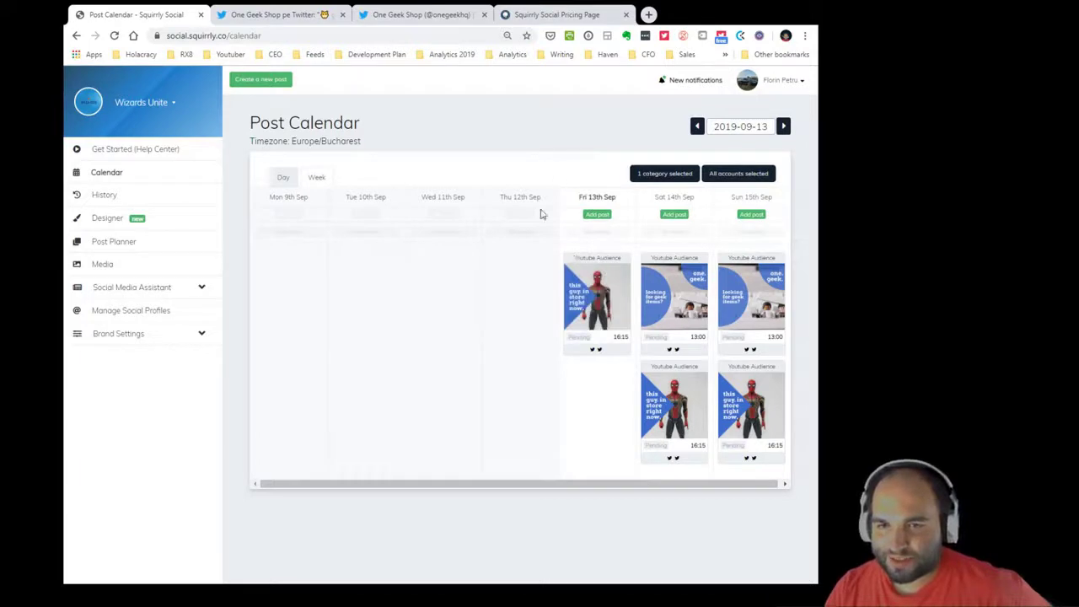
# - Reset the category filter to all categories, and limit it again to Youtube Audience alone
pyautogui.click(678, 173)
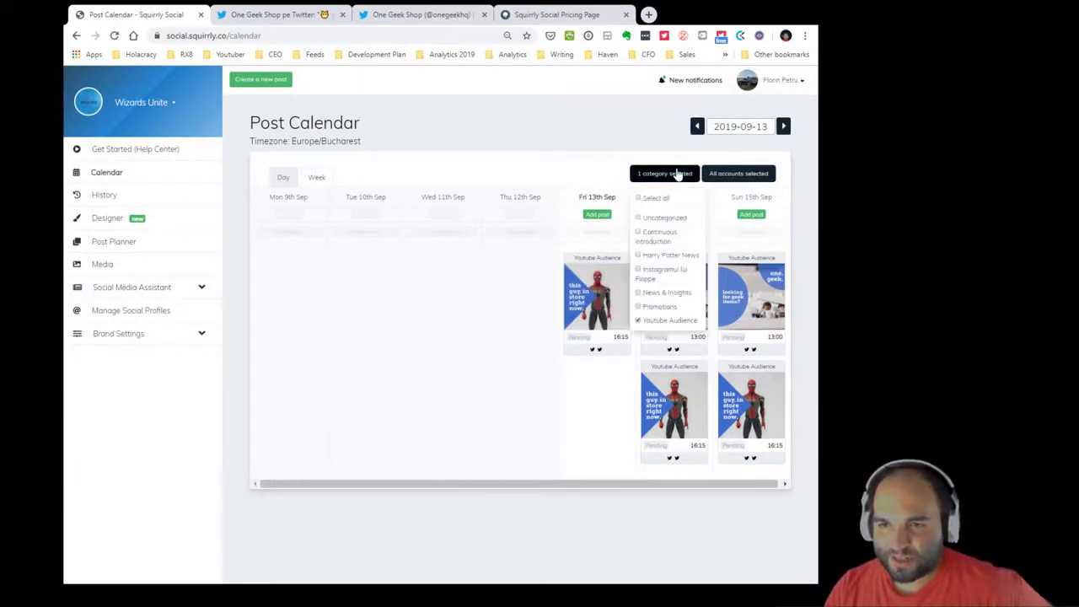
pyautogui.click(638, 199)
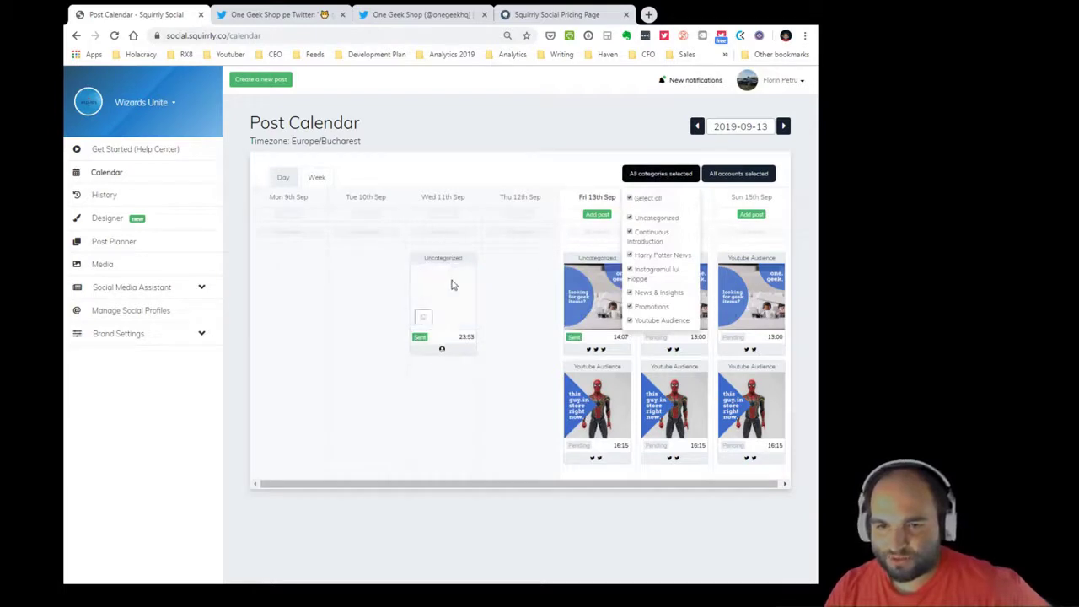
pyautogui.click(631, 199)
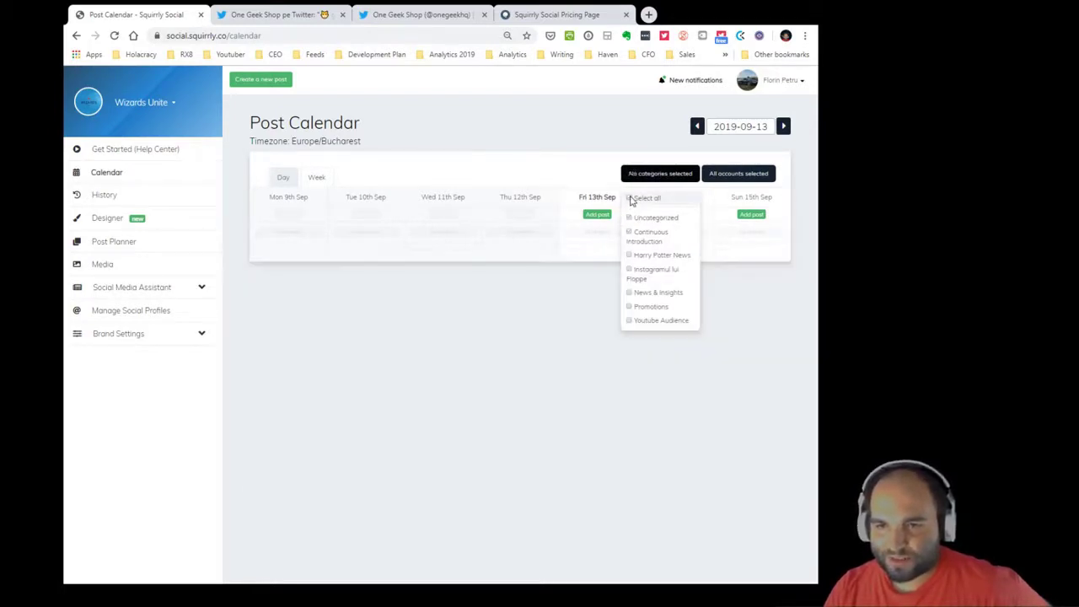
pyautogui.click(630, 321)
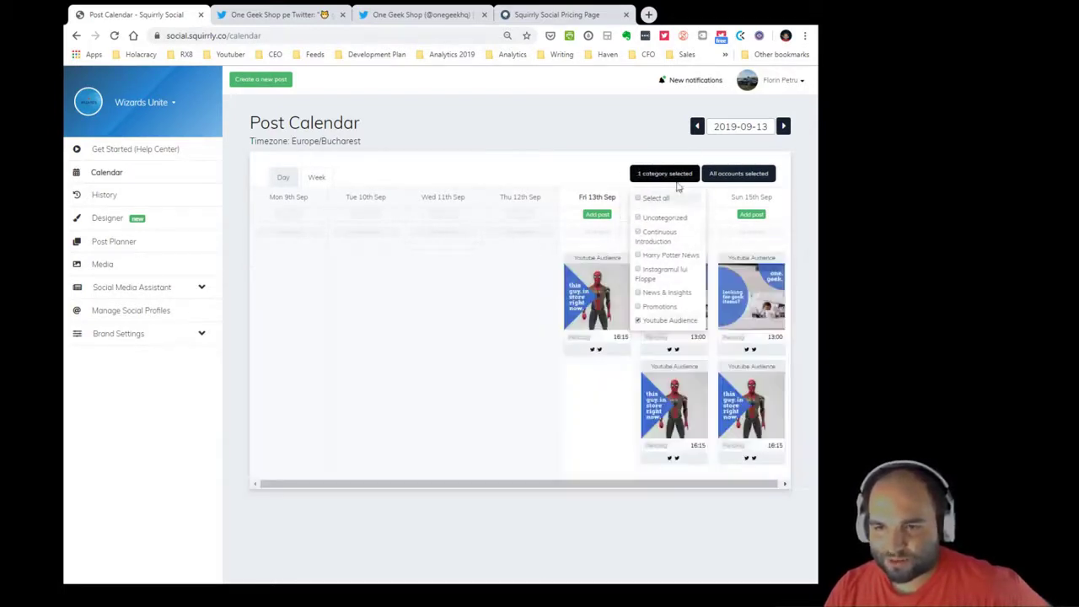
# - Close the category filter and show the post history for the One Geek Shop Twitter profile
pyautogui.click(636, 149)
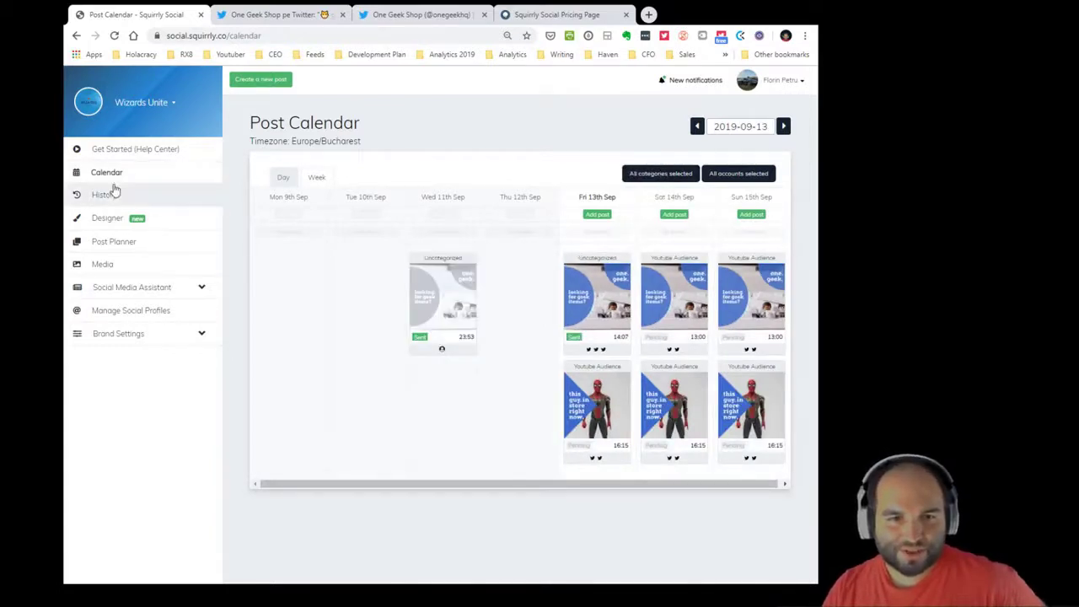
pyautogui.click(119, 203)
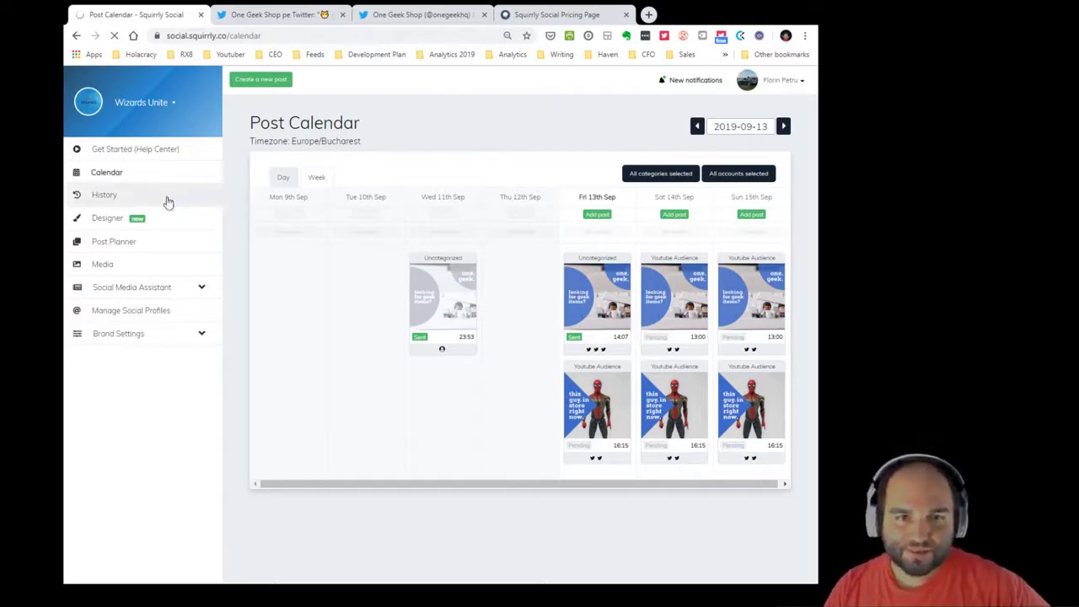
pyautogui.click(105, 197)
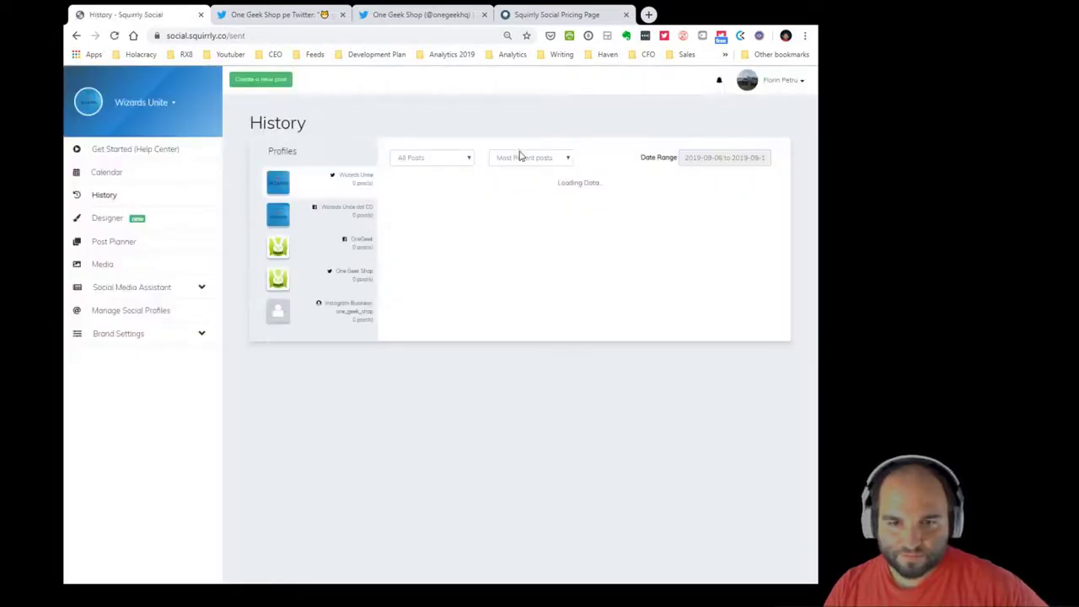
pyautogui.click(357, 283)
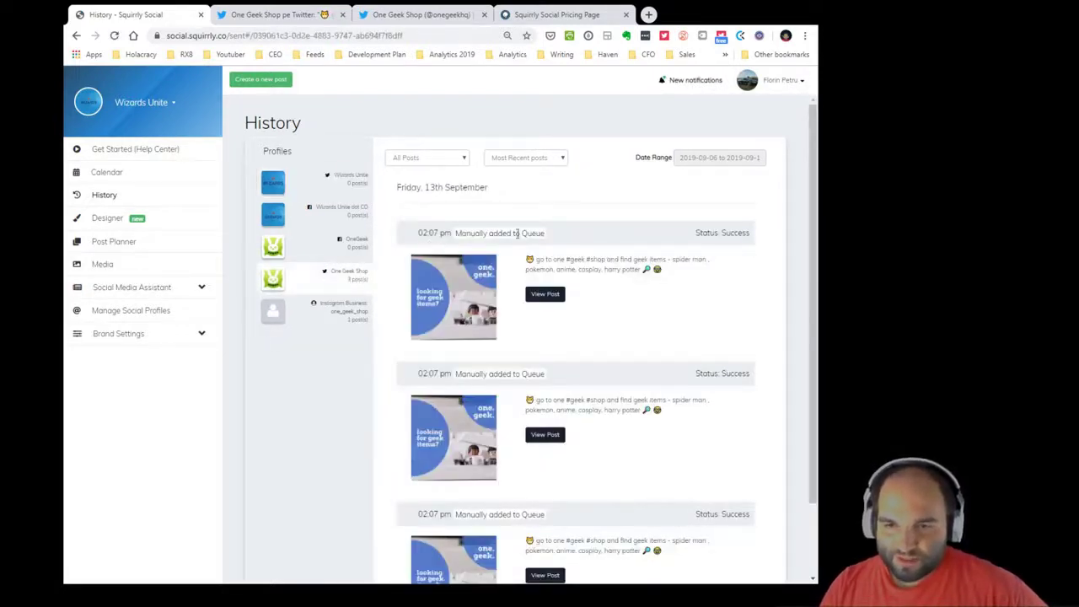
# - Look through the One Geek Shop posts sent on Friday, 13th September, and view the middle one on Twitter
pyautogui.scroll(-1, 649, 370)
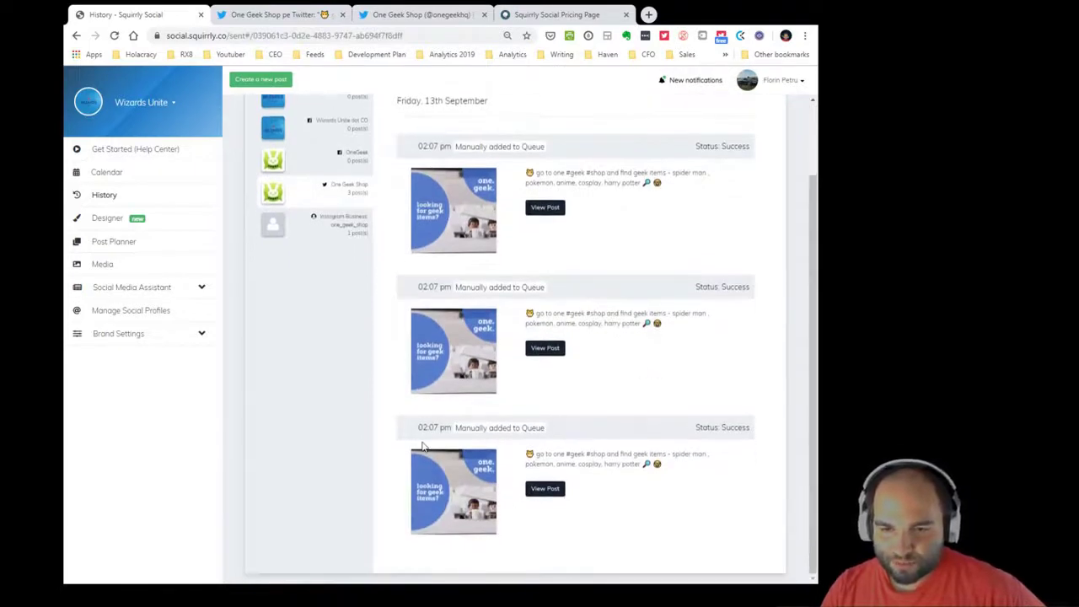
pyautogui.moveTo(414, 145); pyautogui.dragTo(527, 445)
pyautogui.click(679, 402)
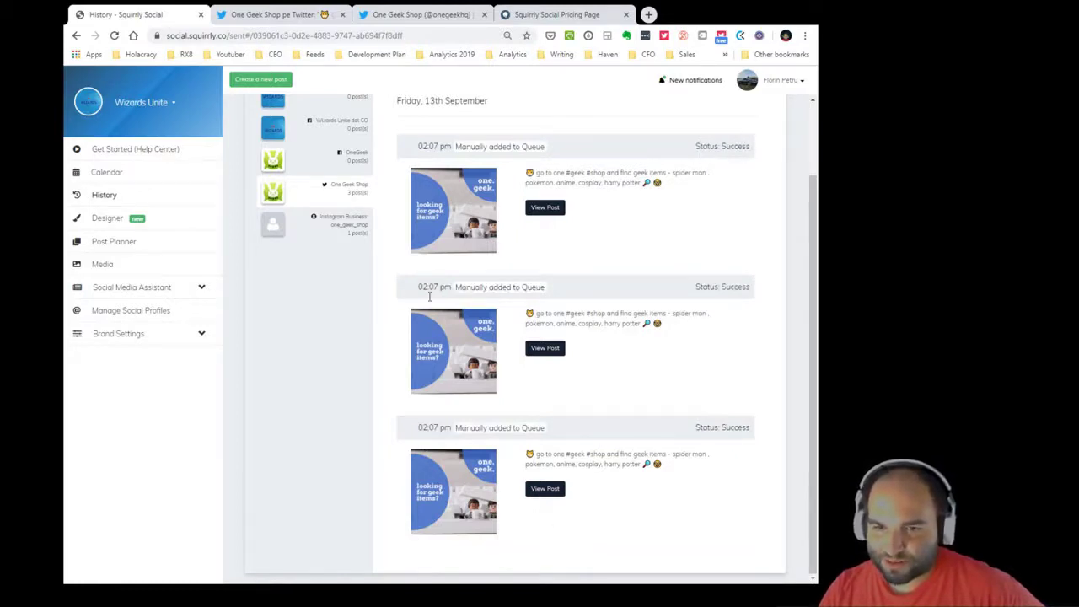
pyautogui.click(546, 349)
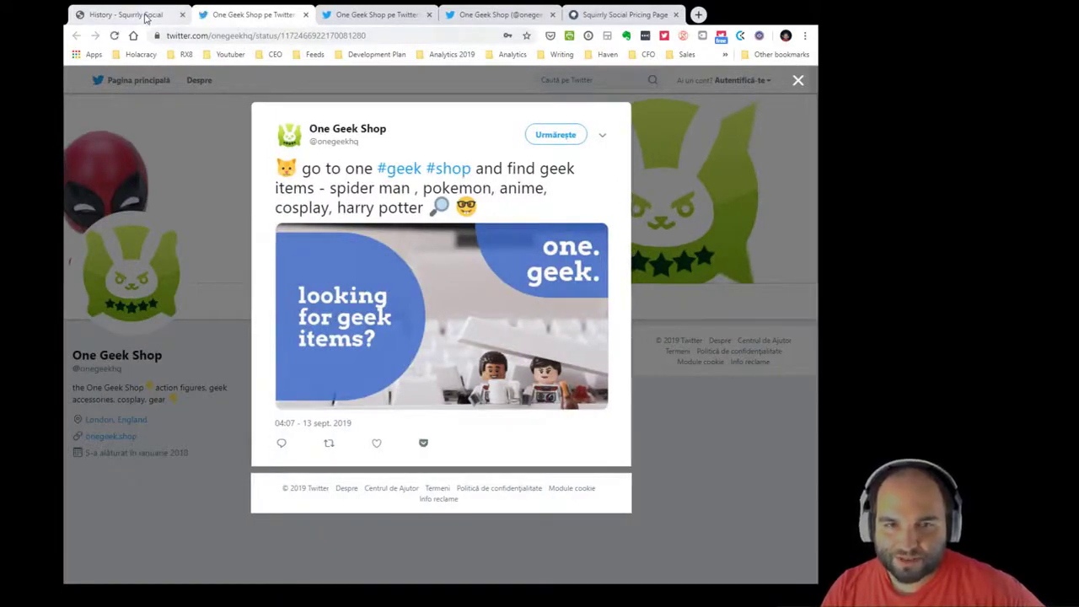
# - Switch back to the post history in Squirrly Social and open the post calendar from there
pyautogui.click(126, 14)
pyautogui.scroll(2, 646, 312)
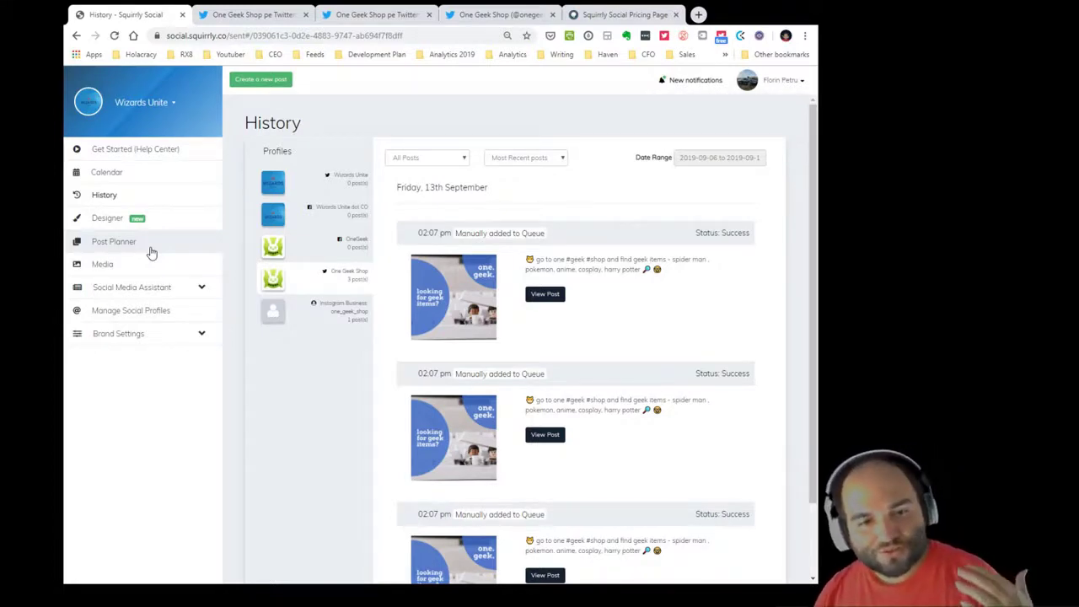
pyautogui.click(116, 172)
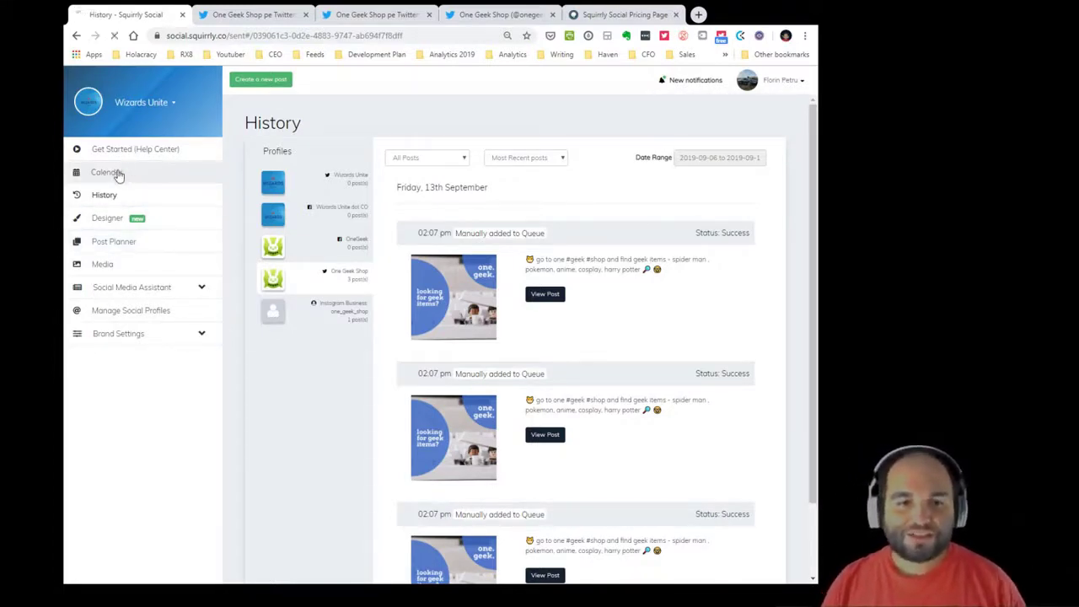